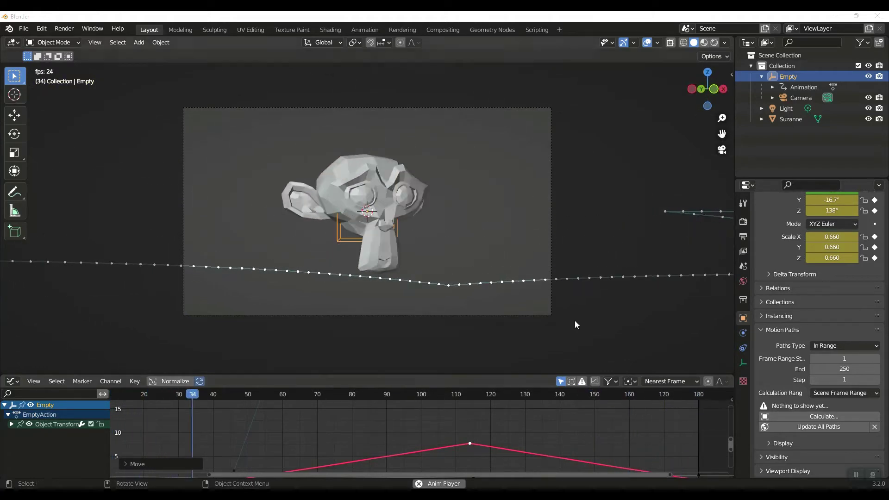
- Start a new General scene, discarding unsaved changes
{"action": "left_click", "coordinate": [24, 28]}
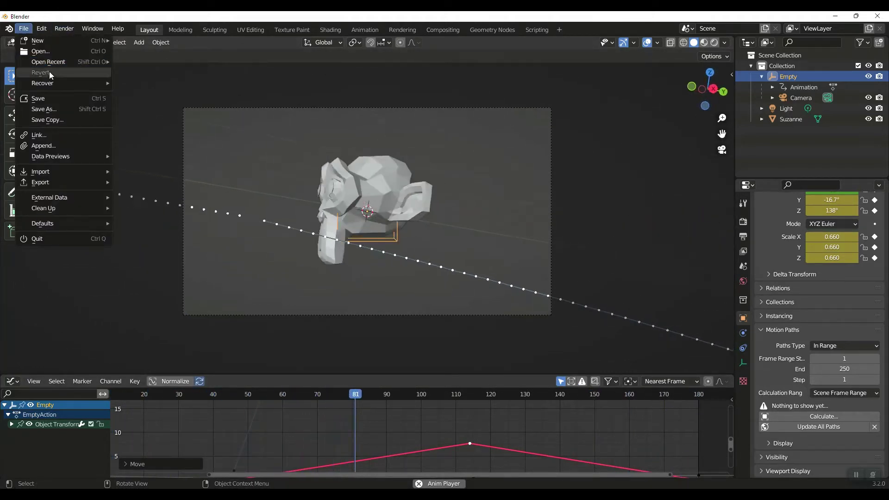
{"action": "mouse_move", "coordinate": [93, 40]}
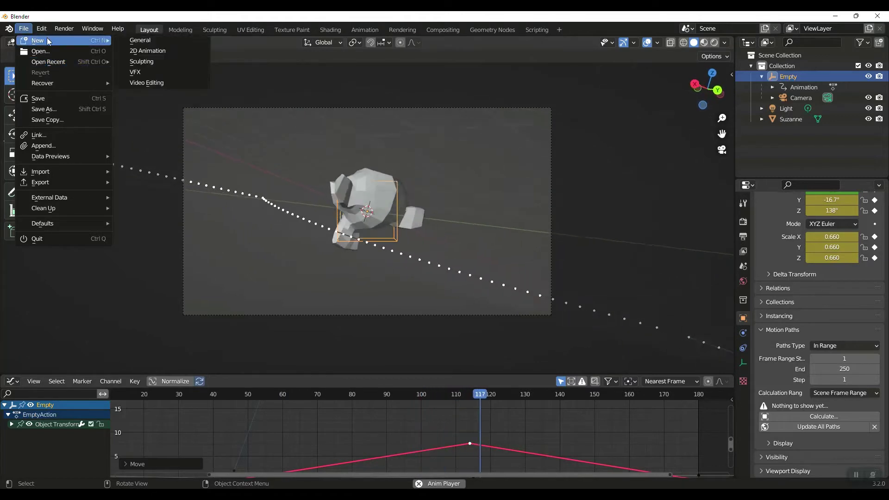
{"action": "left_click", "coordinate": [139, 42]}
{"action": "left_click", "coordinate": [481, 275]}
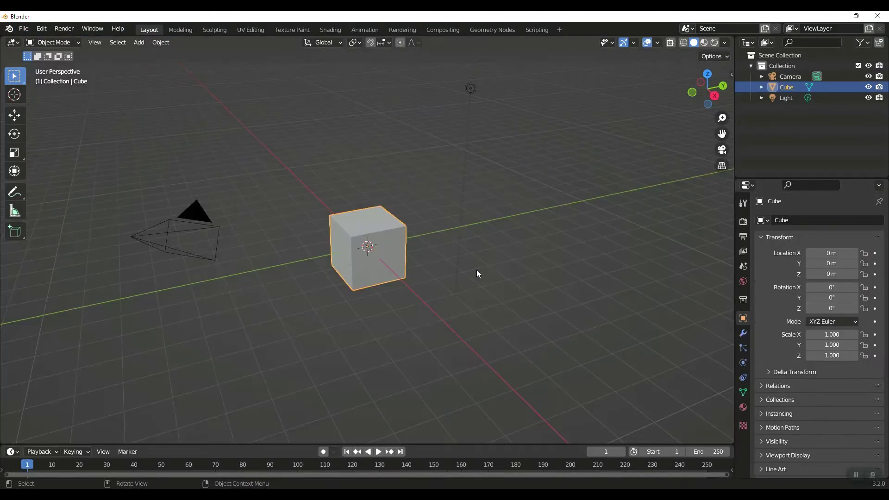
- Swap the default cube for a Suzanne monkey mesh and look through the camera
{"action": "key", "text": "KP_1"}
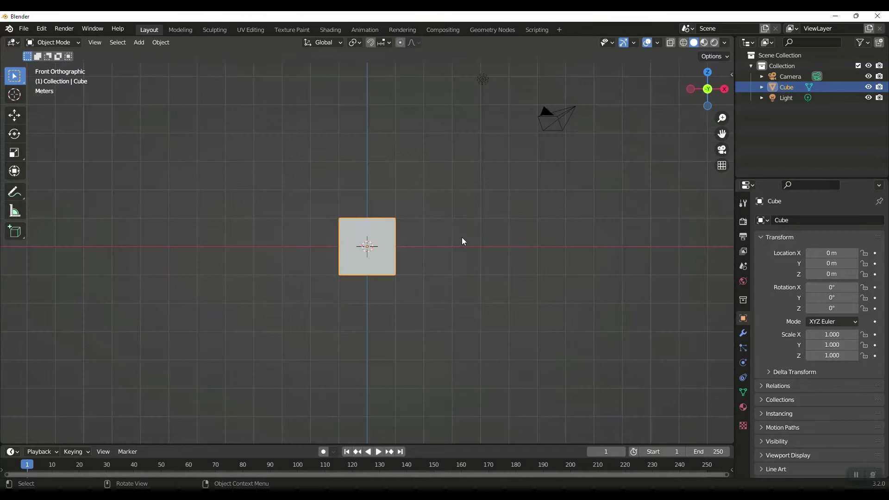
{"action": "key", "text": "Delete"}
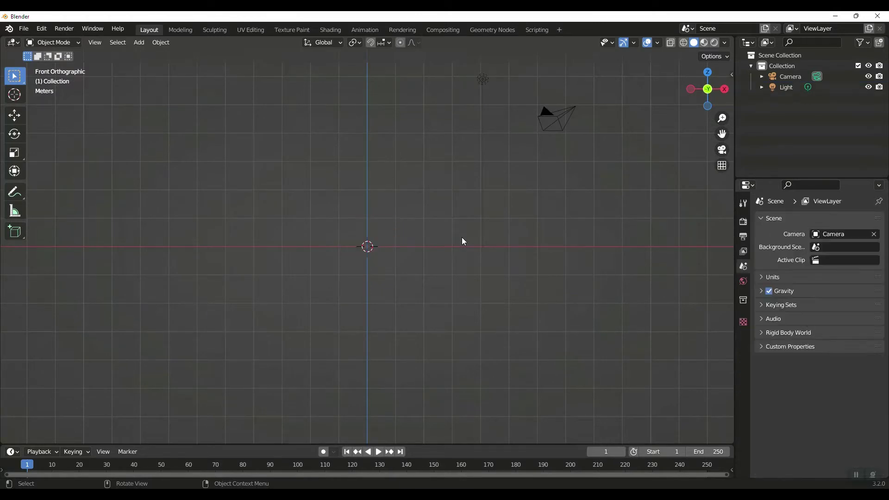
{"action": "key", "text": "shift+a"}
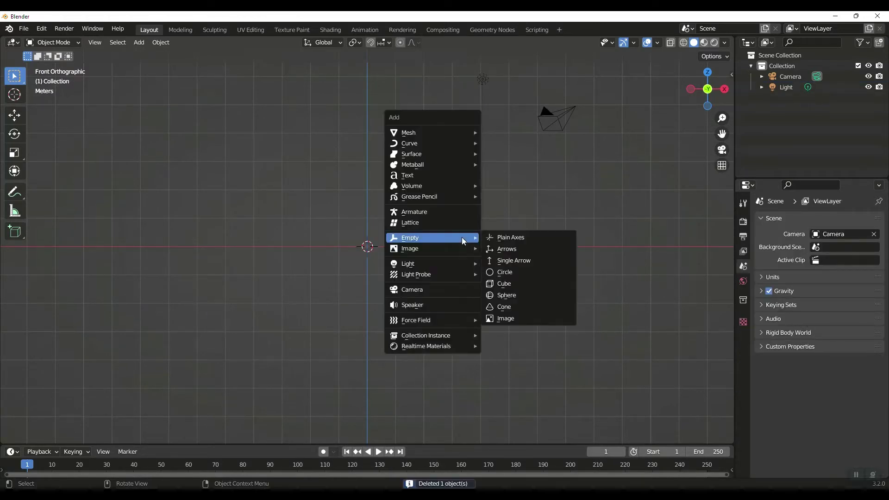
{"action": "mouse_move", "coordinate": [457, 137]}
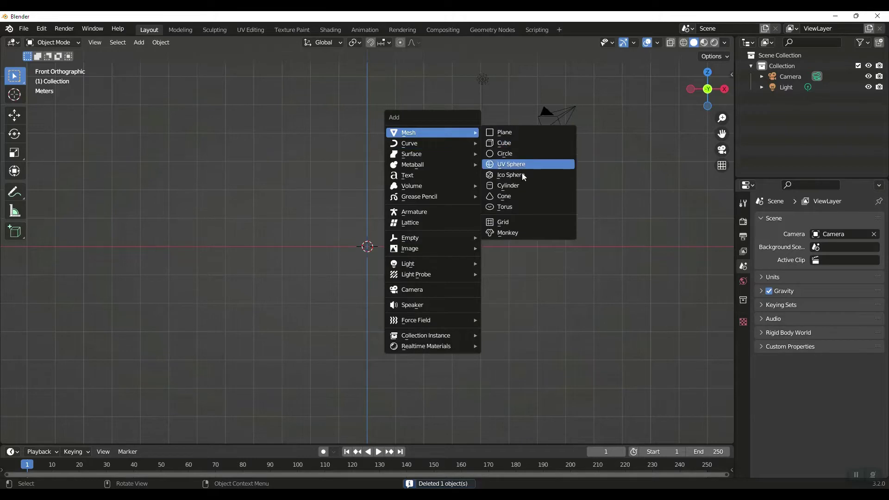
{"action": "left_click", "coordinate": [522, 232]}
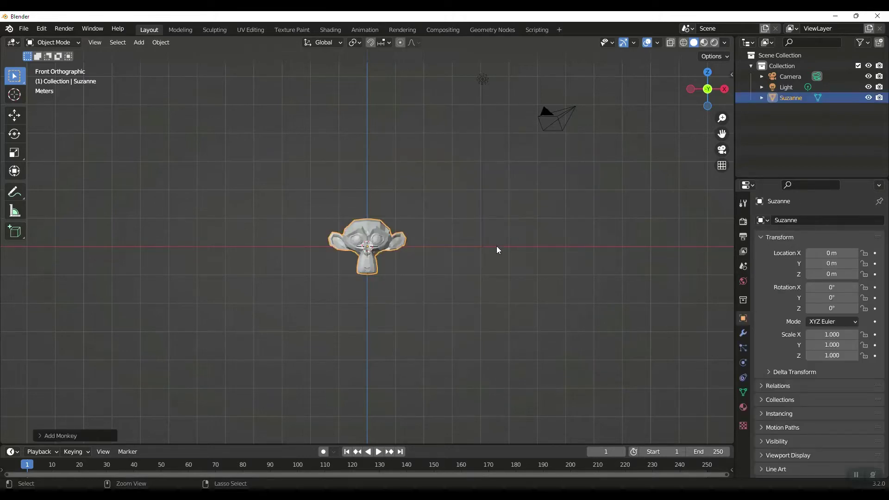
{"action": "key", "text": "KP_0"}
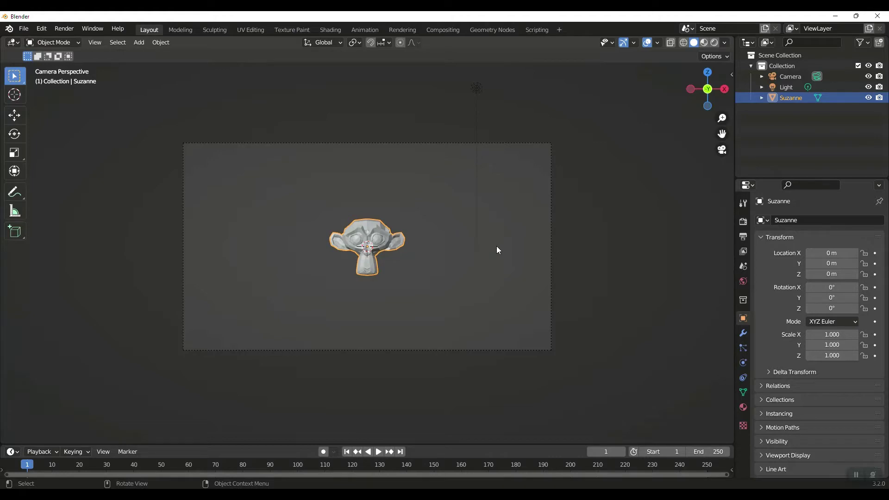
- Add a cube-shaped empty around Suzanne
{"action": "key", "text": "shift+a"}
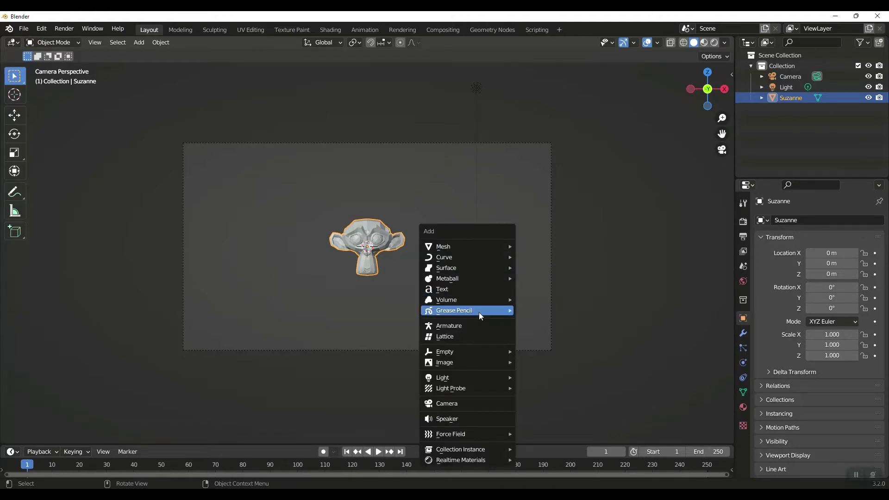
{"action": "mouse_move", "coordinate": [467, 353]}
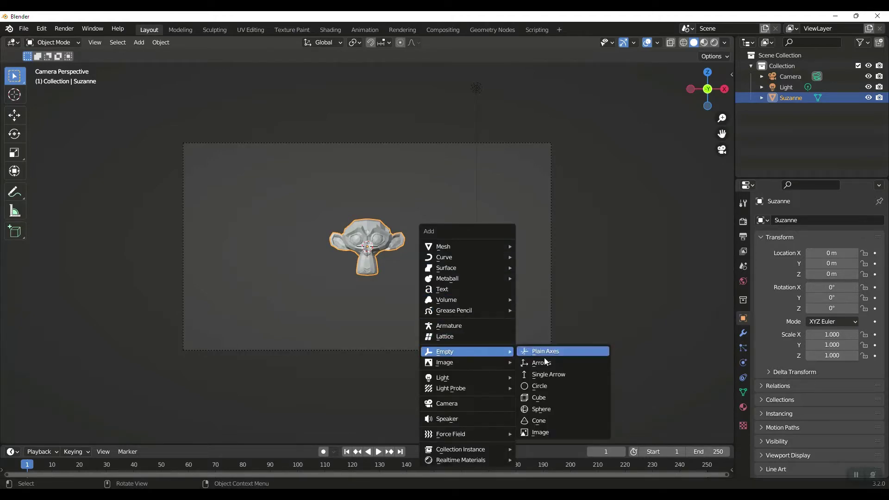
{"action": "left_click", "coordinate": [548, 400]}
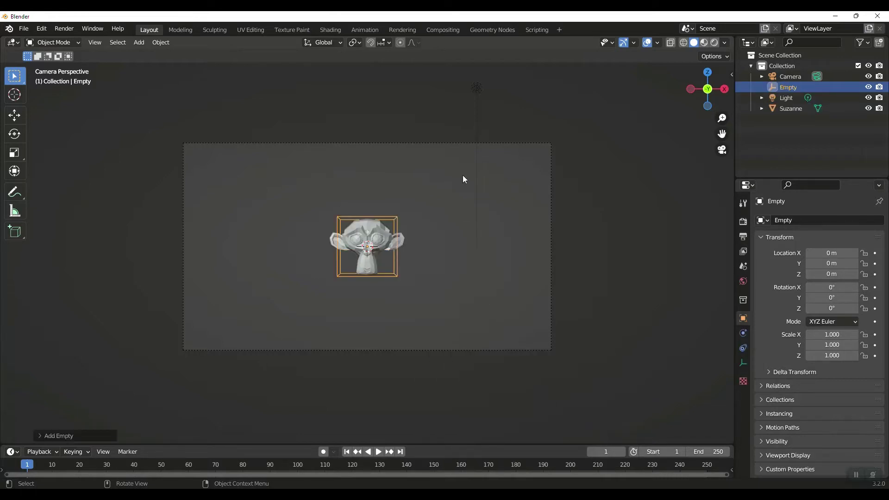
- Parent the camera to the cube empty using Object parenting
{"action": "left_click", "coordinate": [455, 143]}
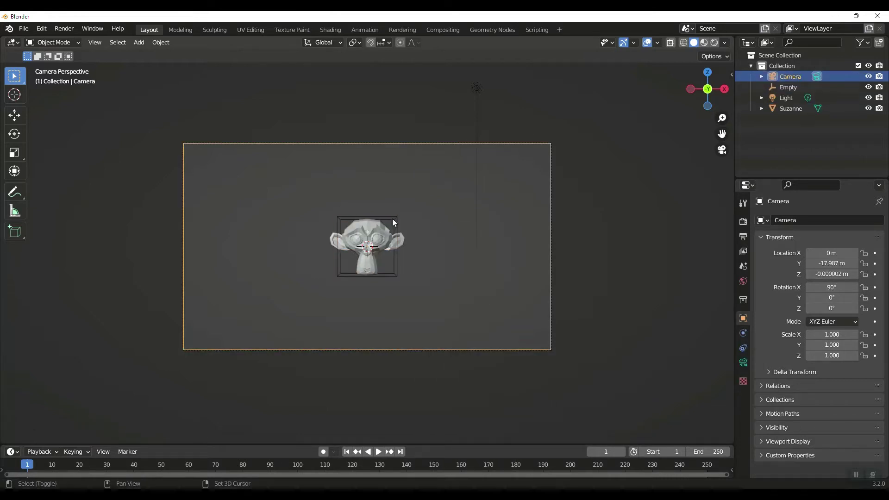
{"action": "left_click", "coordinate": [394, 224], "text": "shift"}
{"action": "key", "text": "ctrl+p"}
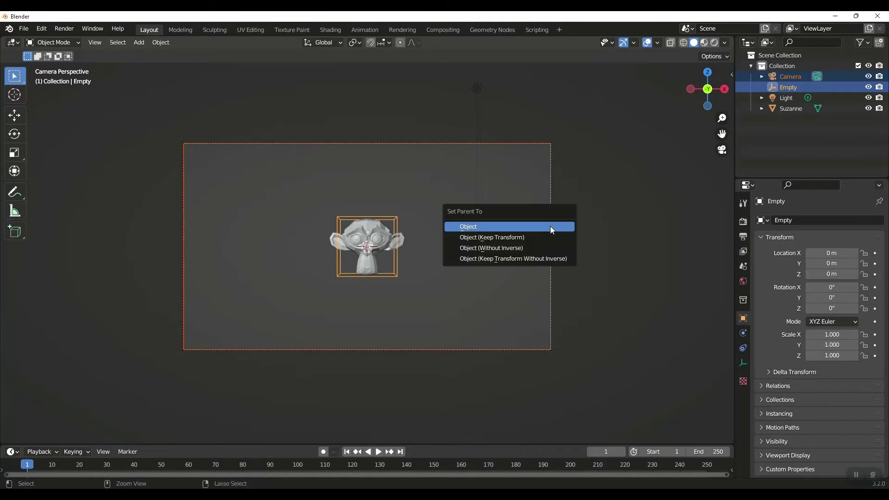
{"action": "left_click", "coordinate": [551, 227]}
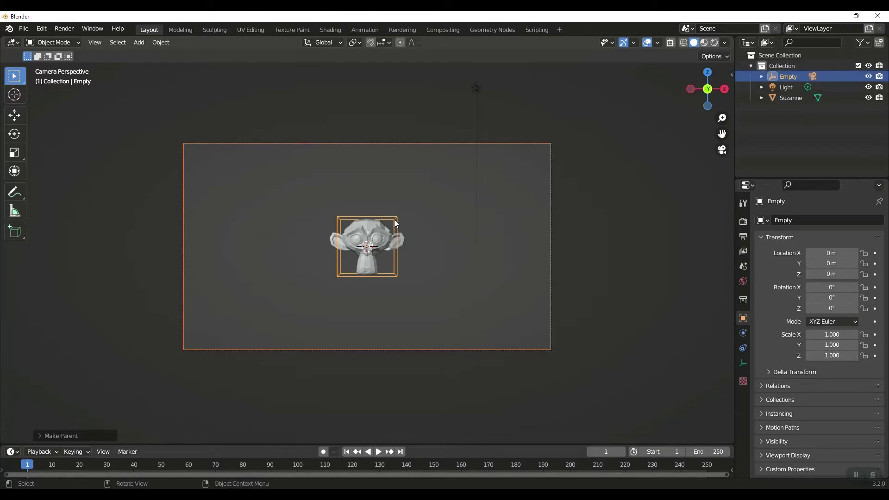
- At frame 0, rotate the empty -90° on Z and key its location, rotation and scale
{"action": "left_click", "coordinate": [24, 467]}
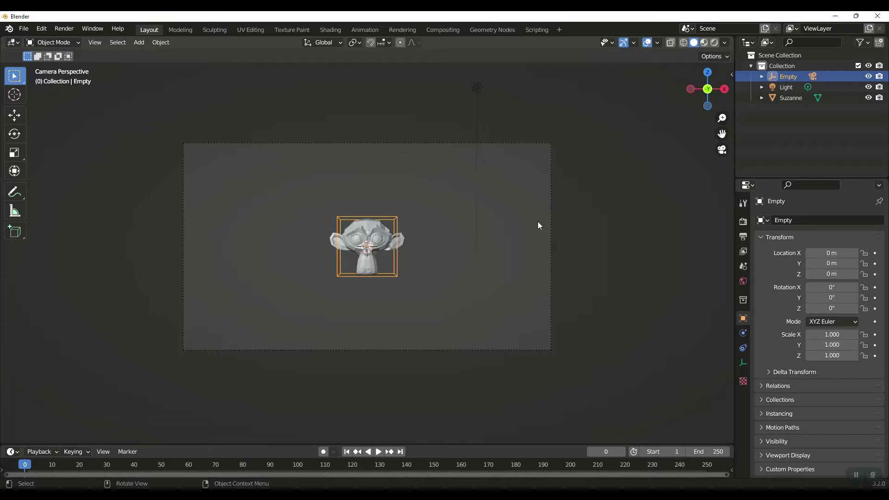
{"action": "key", "text": "r"}
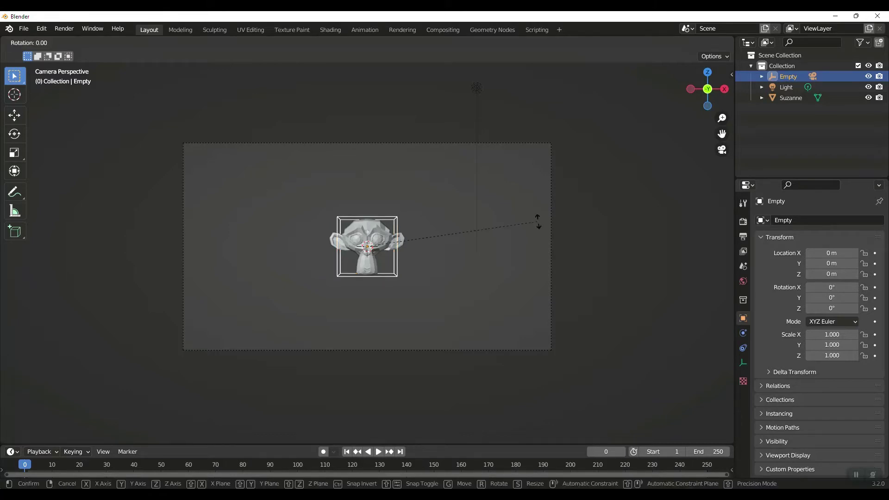
{"action": "type", "text": "z"}
{"action": "type", "text": "-90"}
{"action": "key", "text": "Return"}
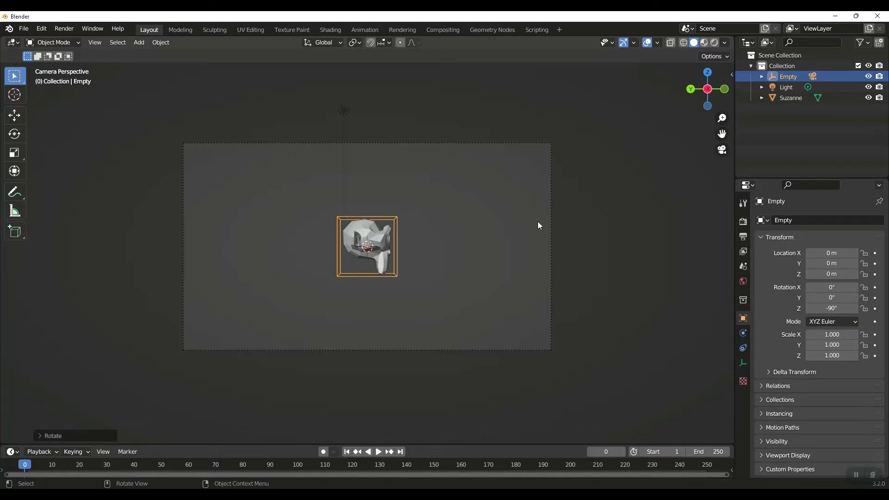
{"action": "key", "text": "i"}
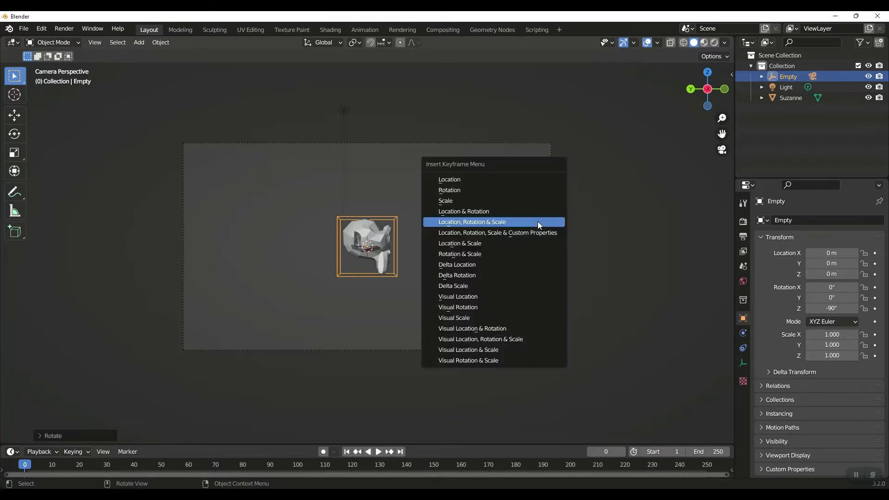
{"action": "left_click", "coordinate": [538, 223]}
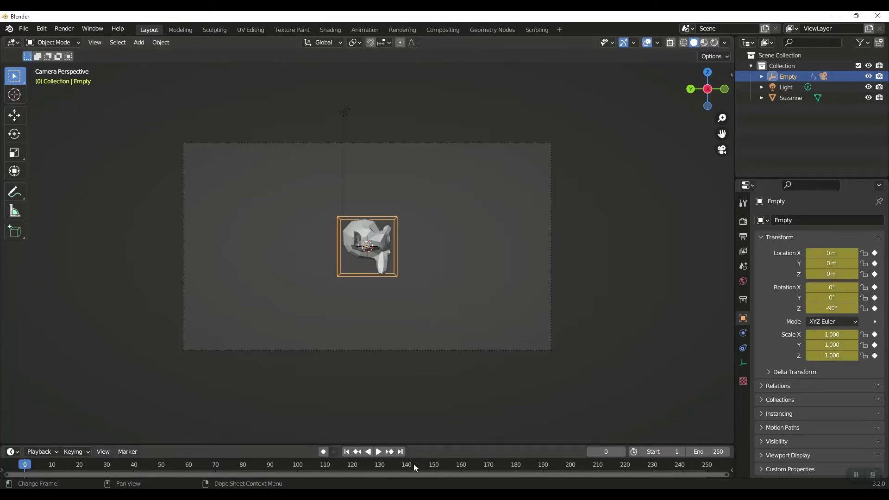
- At frame 180, turn the empty a full 360° on Z so it reads 270°
{"action": "left_click", "coordinate": [516, 466]}
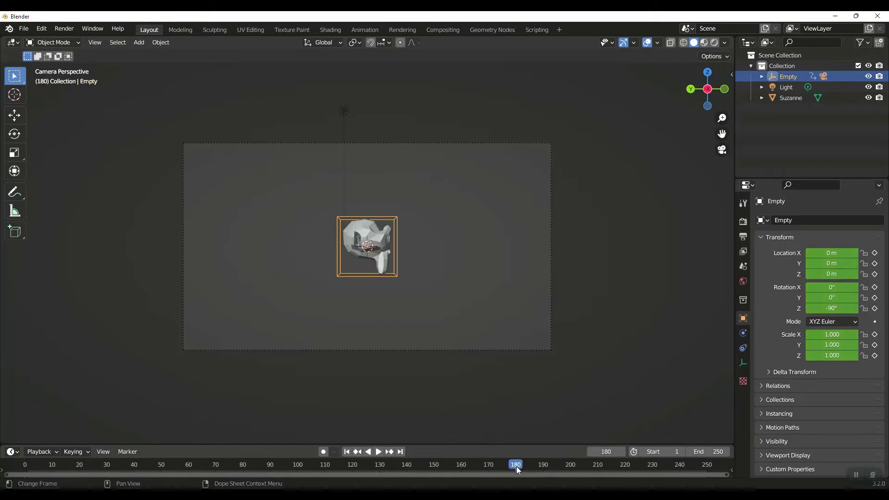
{"action": "type", "text": "r"}
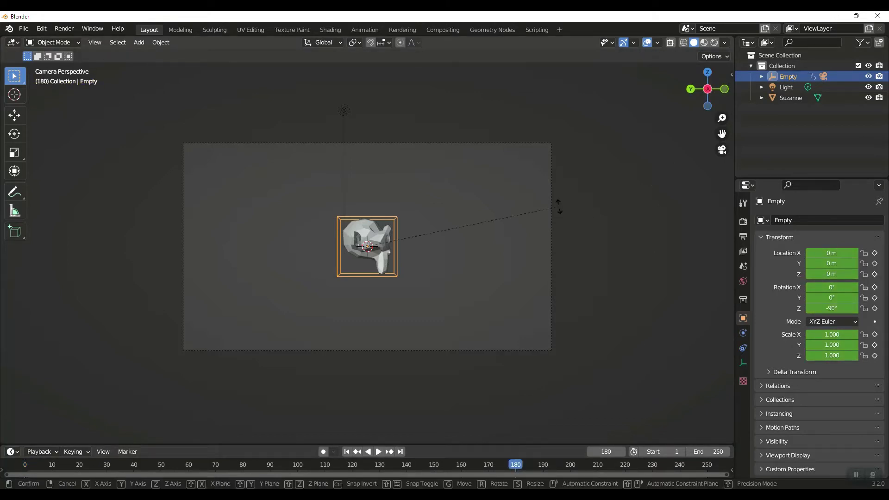
{"action": "type", "text": "z180"}
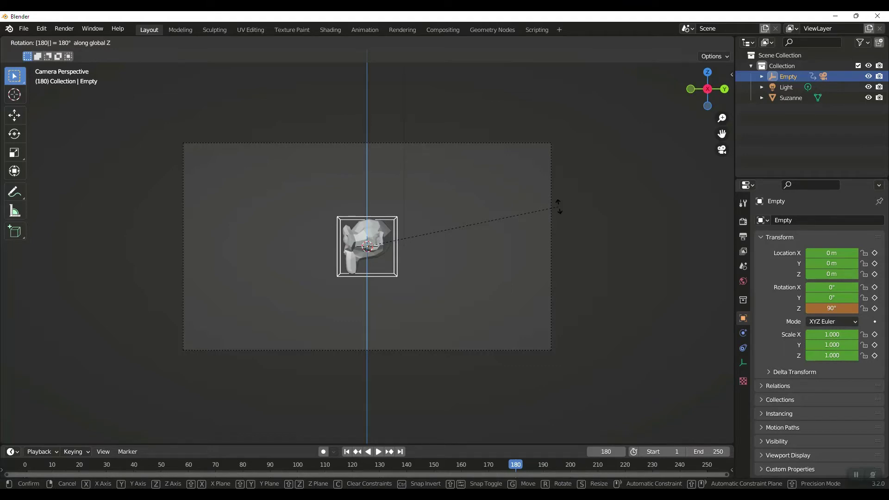
{"action": "key", "text": "Return"}
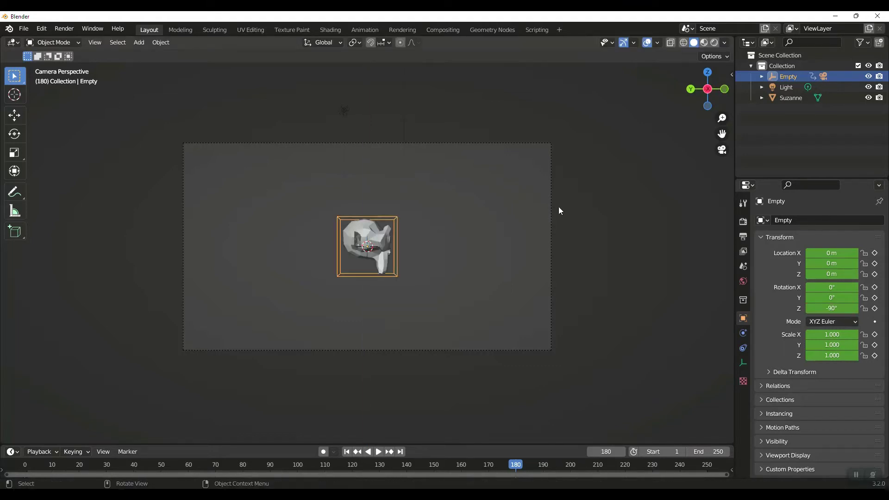
{"action": "key", "text": "r"}
{"action": "type", "text": "z"}
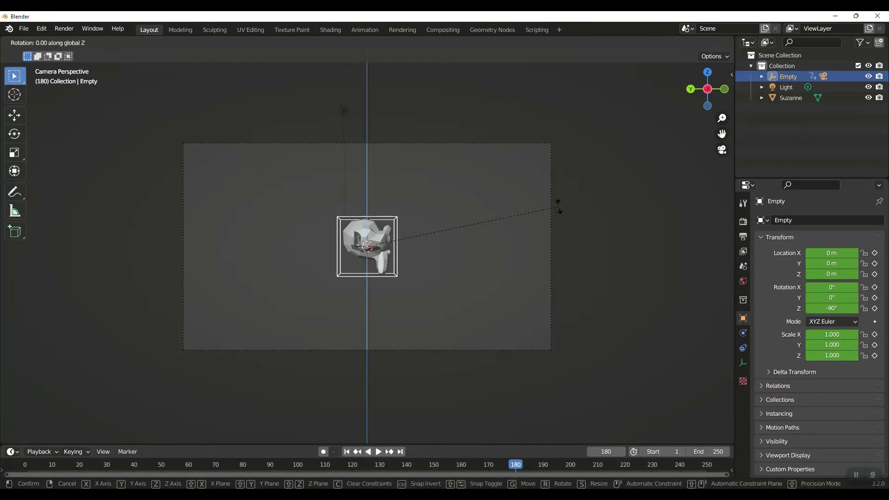
{"action": "type", "text": "360"}
{"action": "key", "text": "Return"}
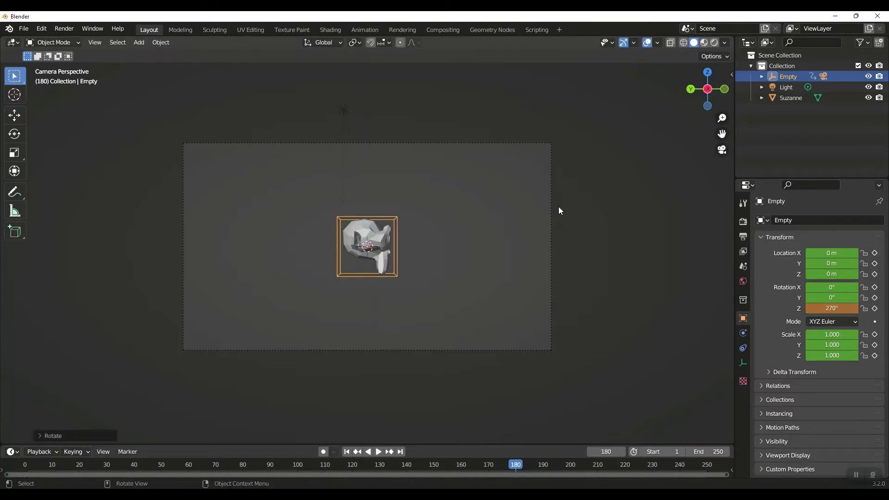
- Key the empty's location, rotation and scale at frame 180, then select the camera
{"action": "key", "text": "i"}
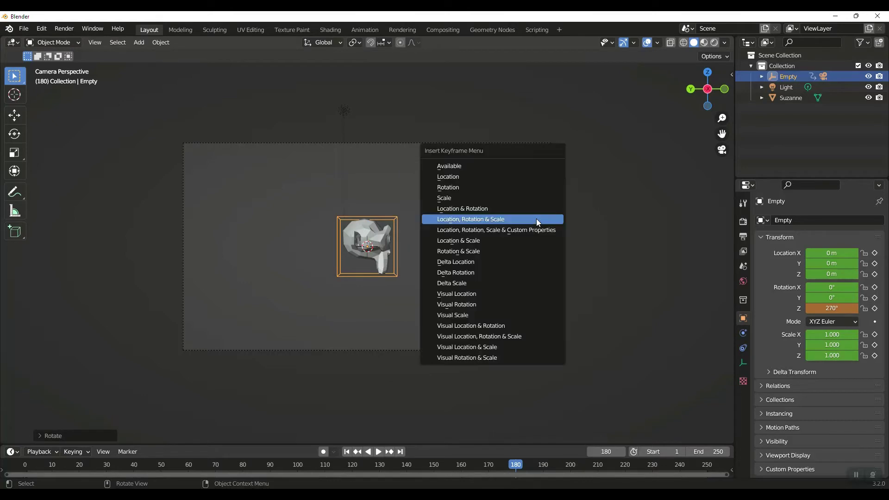
{"action": "left_click", "coordinate": [531, 219]}
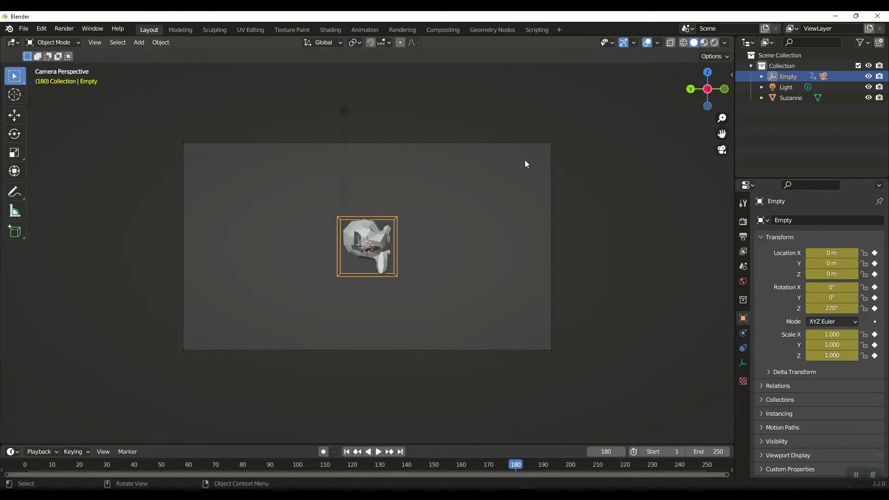
{"action": "left_click", "coordinate": [530, 143]}
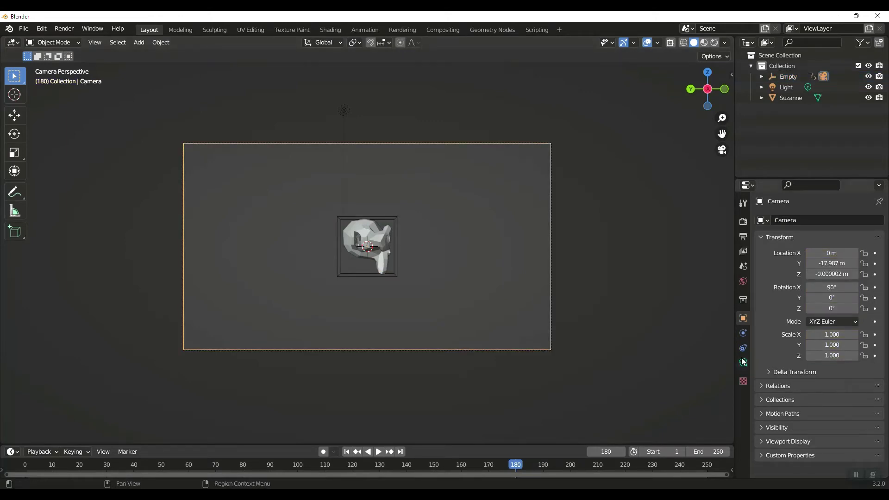
- In the camera's Viewport Display settings, raise Passepartout to 0.629
{"action": "left_click", "coordinate": [771, 428]}
{"action": "scroll", "coordinate": [859, 412], "scroll_direction": "down", "scroll_amount": 3}
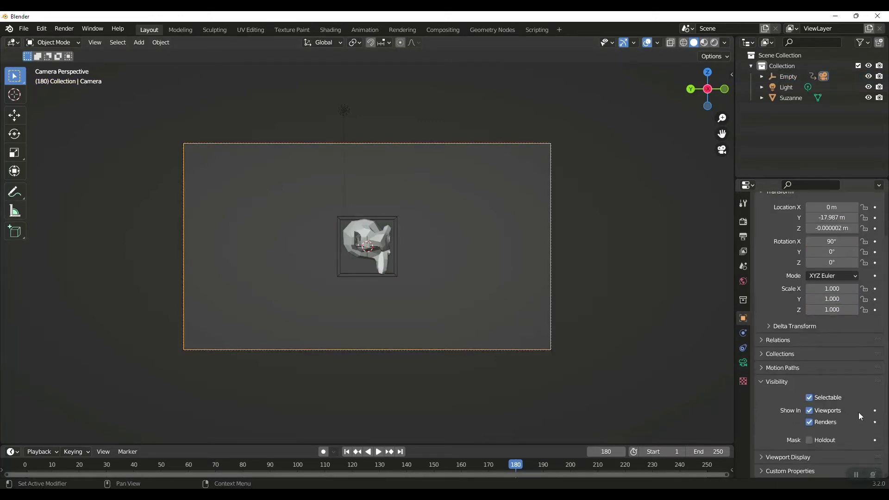
{"action": "left_click", "coordinate": [743, 363]}
{"action": "left_click", "coordinate": [768, 367]}
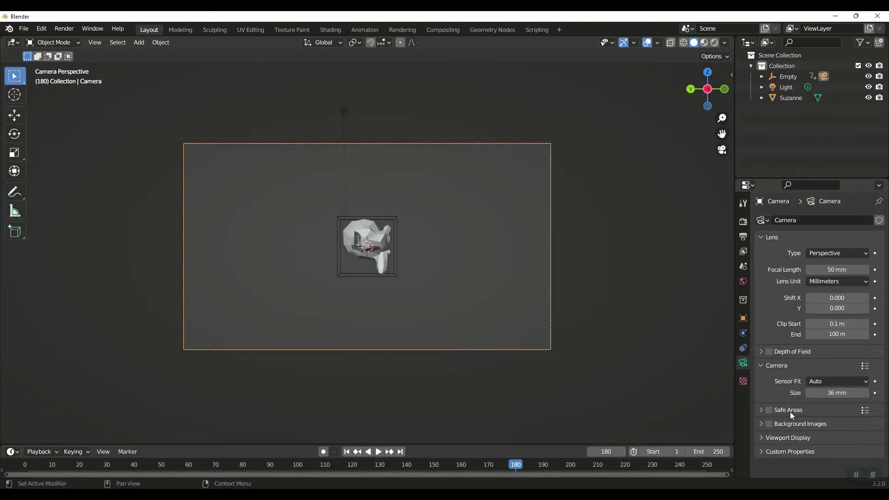
{"action": "left_click", "coordinate": [762, 438]}
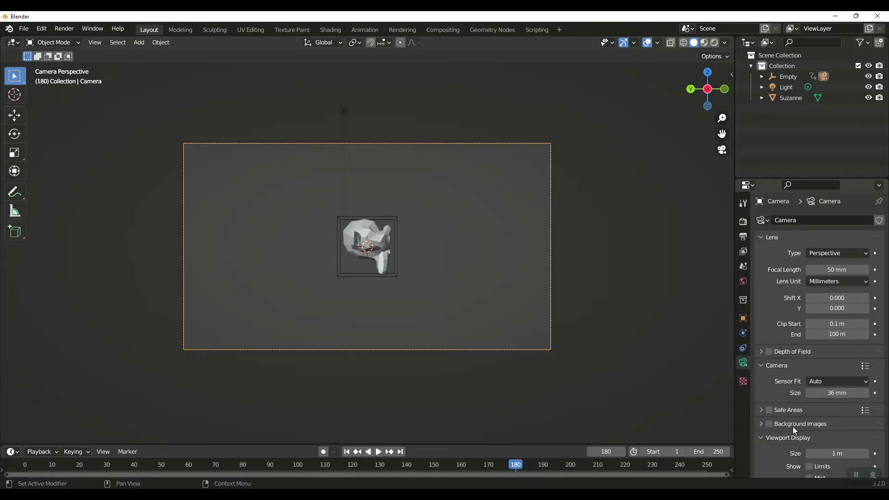
{"action": "scroll", "coordinate": [858, 394], "scroll_direction": "down", "scroll_amount": 4}
{"action": "left_click_drag", "start_coordinate": [841, 441], "coordinate": [850, 441]}
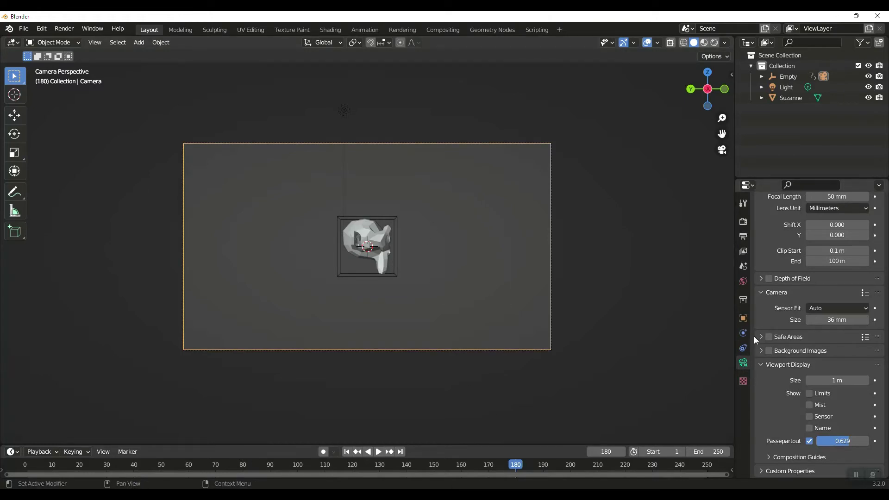
- Expand the camera's Motion Paths panel and calculate its path over frames 1–250
{"action": "left_click", "coordinate": [744, 317]}
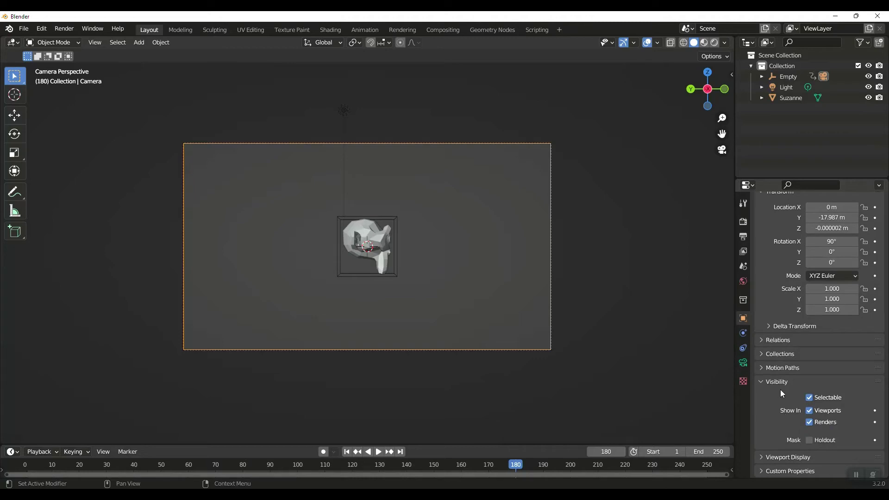
{"action": "left_click", "coordinate": [762, 366]}
{"action": "scroll", "coordinate": [825, 430], "scroll_direction": "down", "scroll_amount": 2}
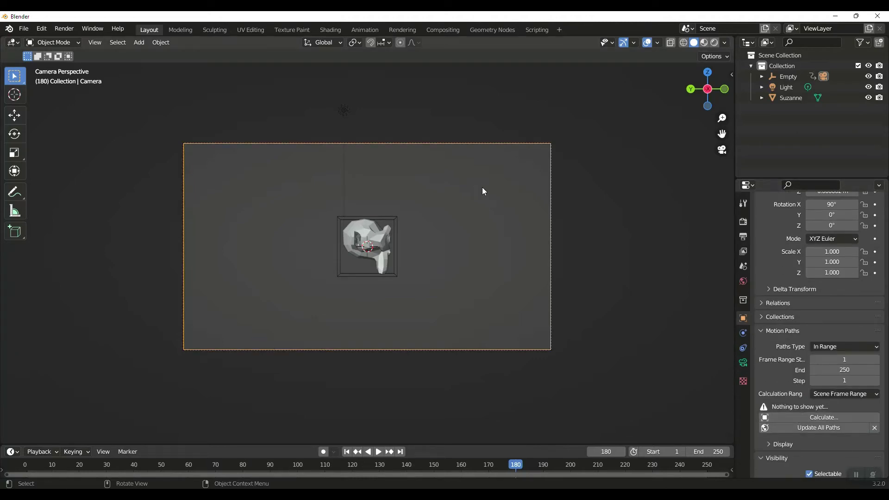
{"action": "key", "text": "q"}
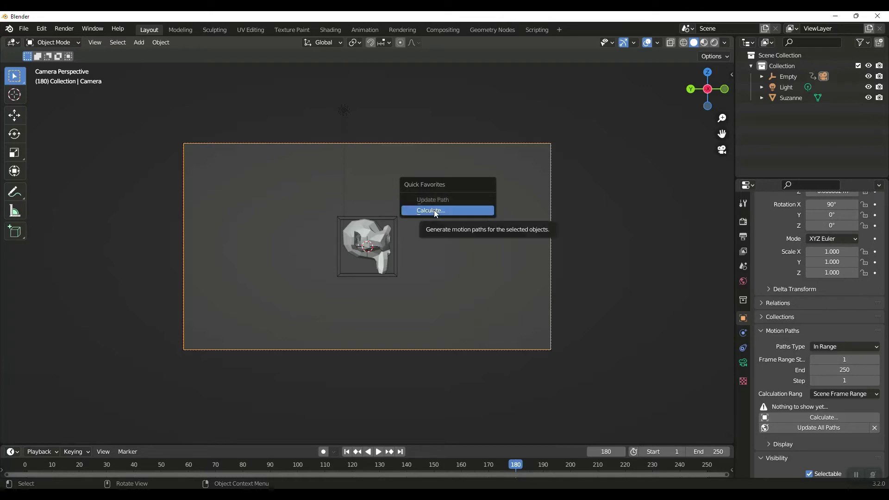
{"action": "left_click", "coordinate": [434, 211]}
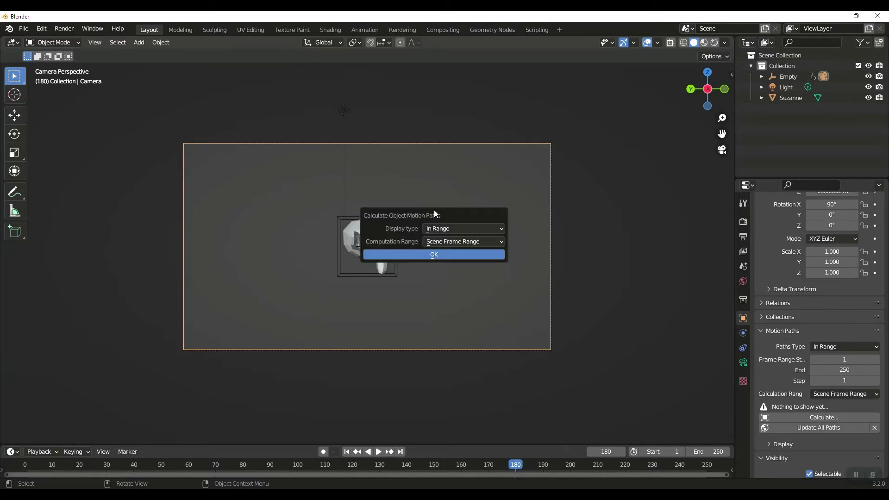
{"action": "left_click", "coordinate": [452, 256]}
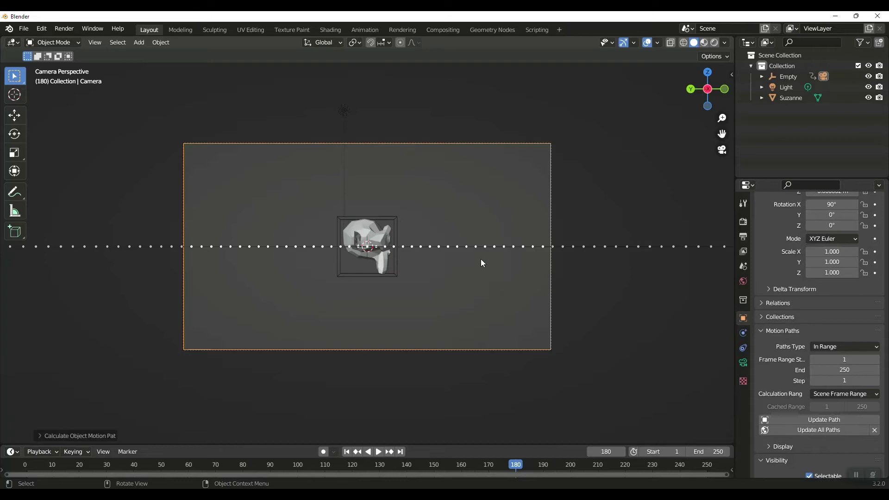
- Set the scene end frame to 180
{"action": "key", "text": "space"}
- Play the animation, orbit out to see the circular path, then return to camera view
{"action": "key", "text": "space"}
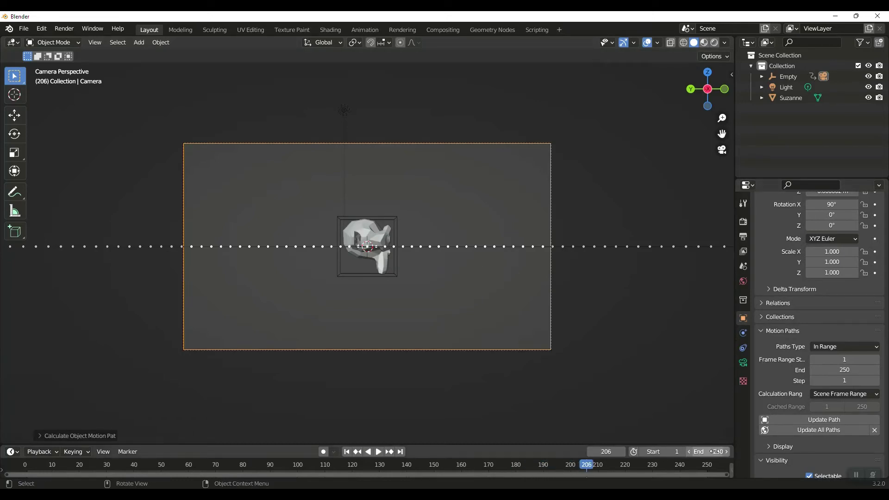
{"action": "left_click", "coordinate": [716, 451]}
{"action": "type", "text": "180"}
{"action": "key", "text": "Return"}
{"action": "key", "text": "space"}
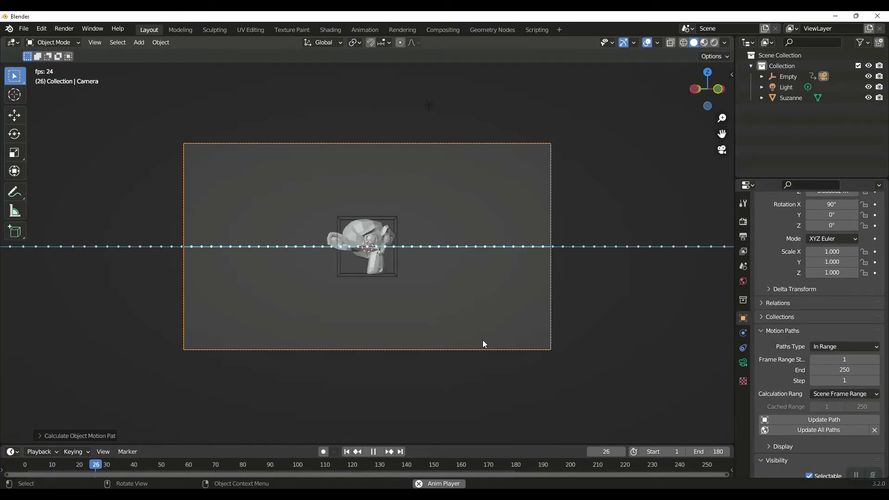
{"action": "middle_click_drag", "start_coordinate": [621, 227], "coordinate": [622, 272]}
{"action": "scroll", "coordinate": [616, 272], "scroll_direction": "down", "scroll_amount": 4}
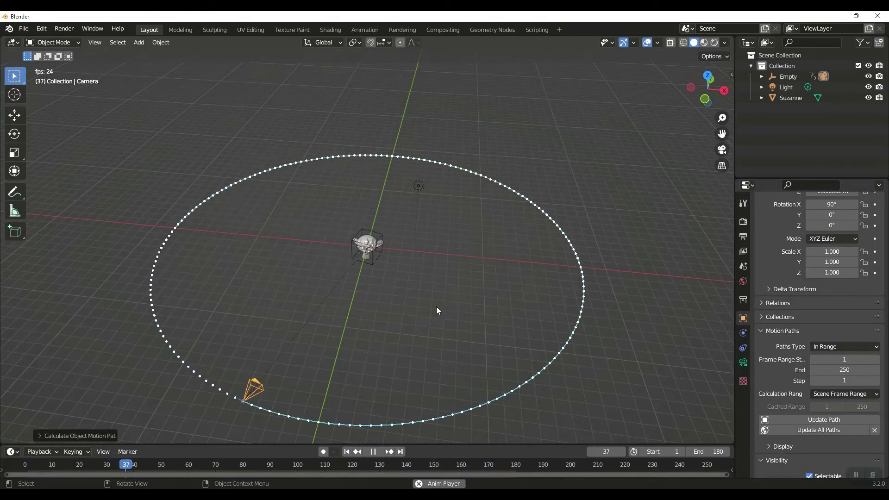
{"action": "key", "text": "space"}
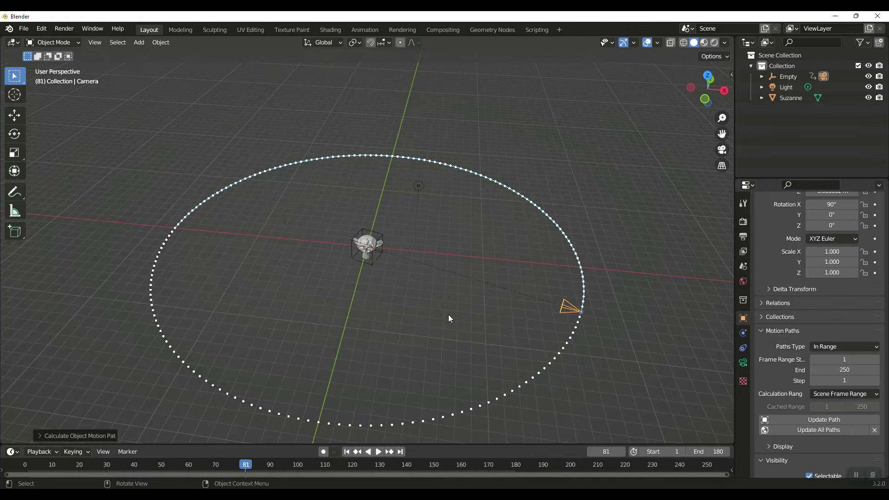
{"action": "key", "text": "space"}
{"action": "key", "text": "space"}
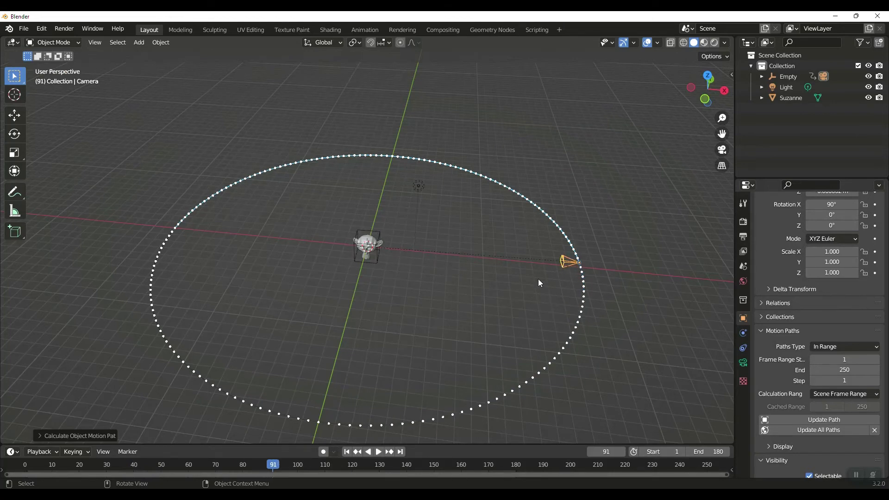
{"action": "key", "text": "KP_0"}
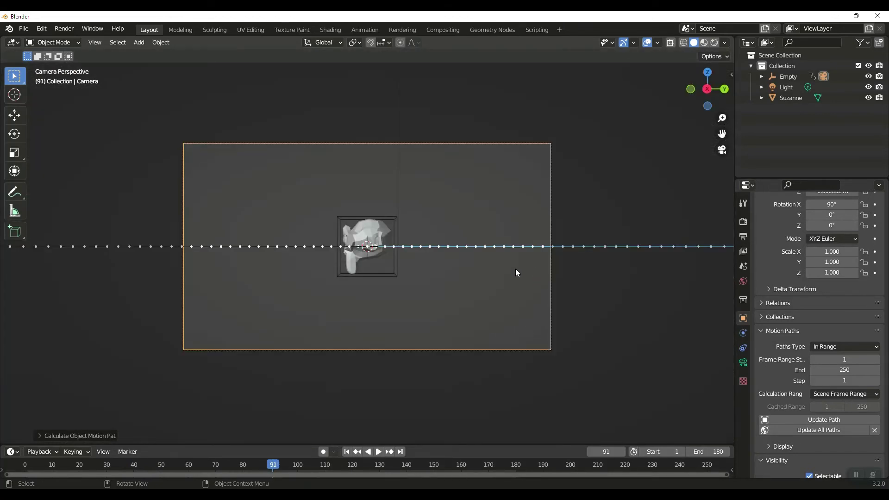
- Scale the Empty down to 0.351 and key its Available channels at frame 91
{"action": "left_click", "coordinate": [395, 253]}
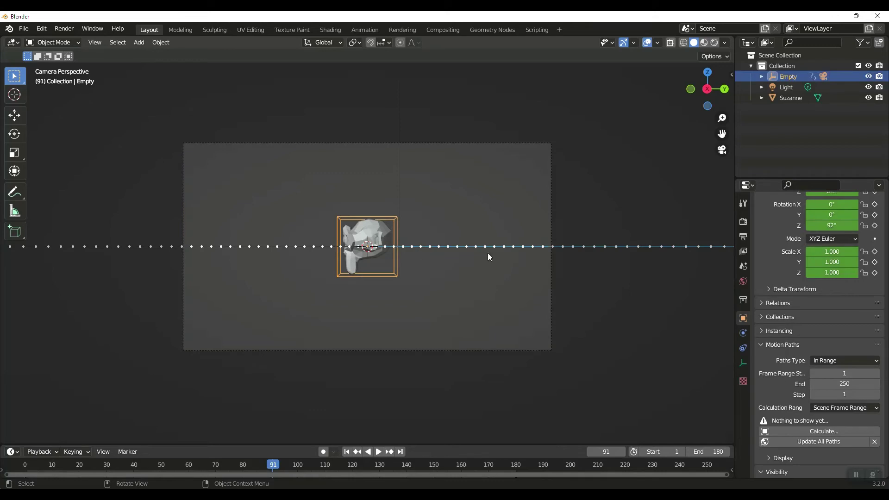
{"action": "key", "text": "s"}
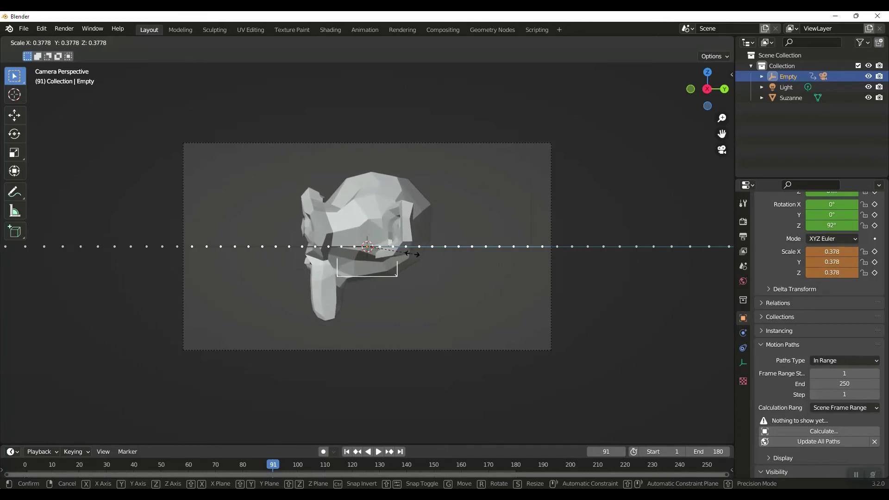
{"action": "left_click", "coordinate": [409, 258]}
{"action": "key", "text": "i"}
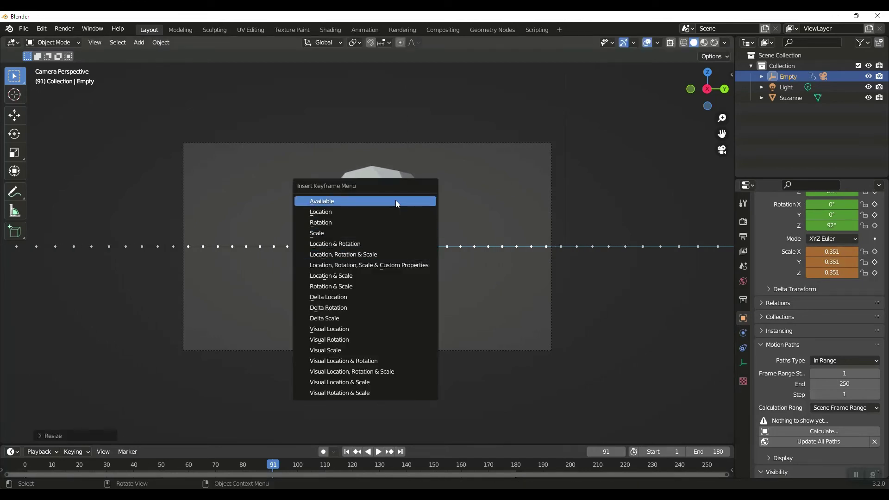
{"action": "left_click", "coordinate": [397, 203]}
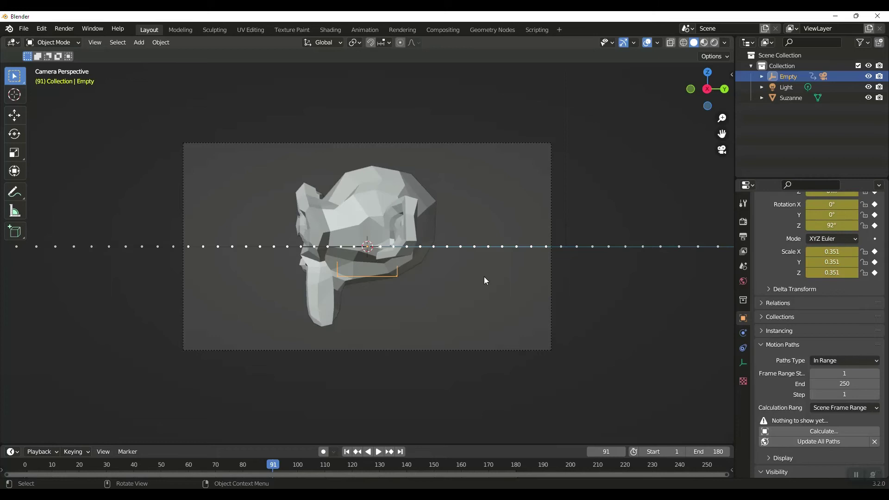
- At frame 172, tilt the Empty to 34.6° X, 9.25° Y and key its Available channels
{"action": "key", "text": "space"}
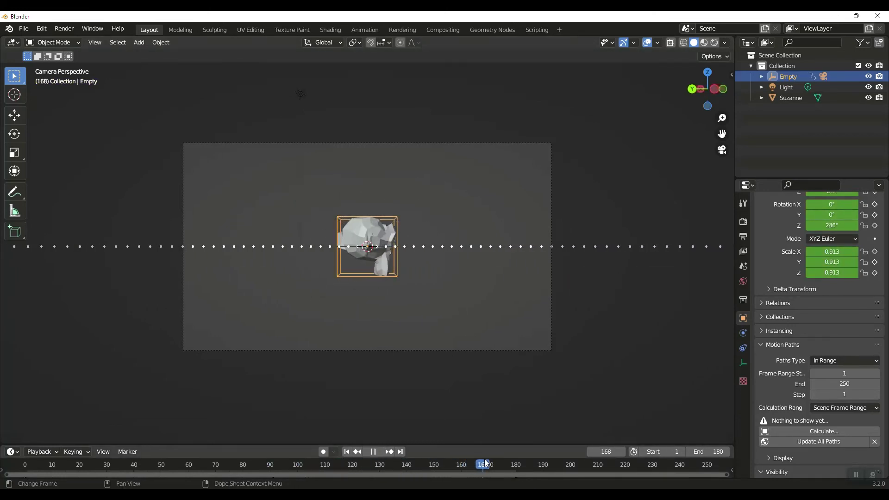
{"action": "key", "text": "space"}
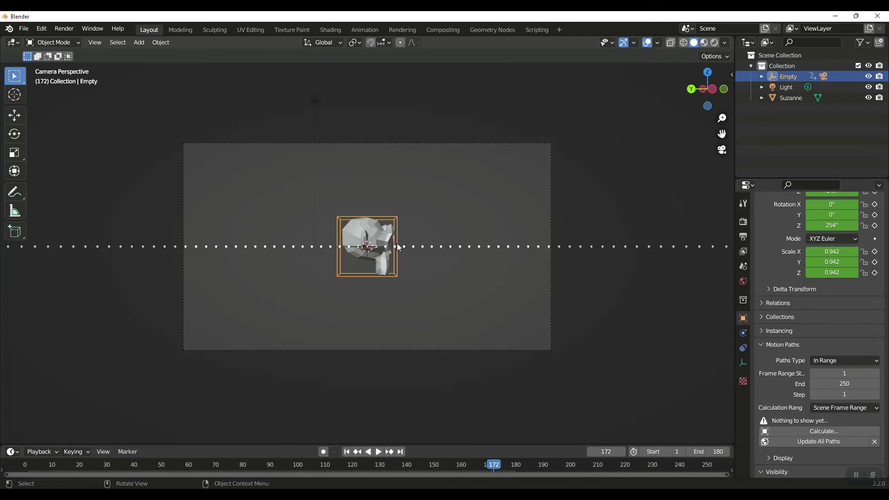
{"action": "key", "text": "r"}
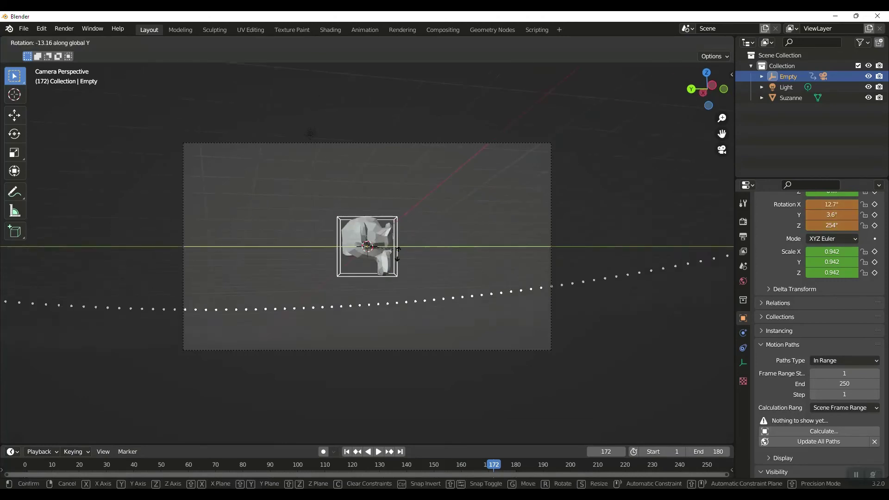
{"action": "left_click", "coordinate": [398, 267]}
{"action": "key", "text": "i"}
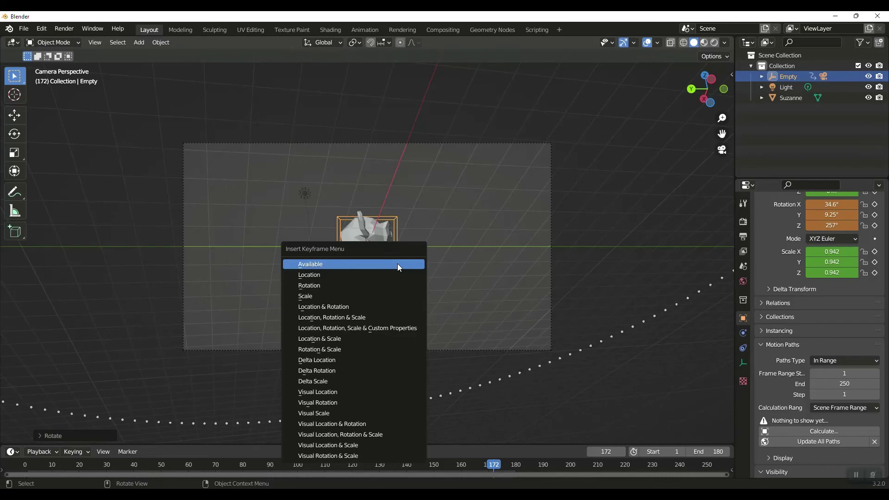
{"action": "left_click", "coordinate": [397, 264]}
- Toggle camera view and play the animation to preview the new scale and tilt keys
{"action": "key", "text": "KP_0"}
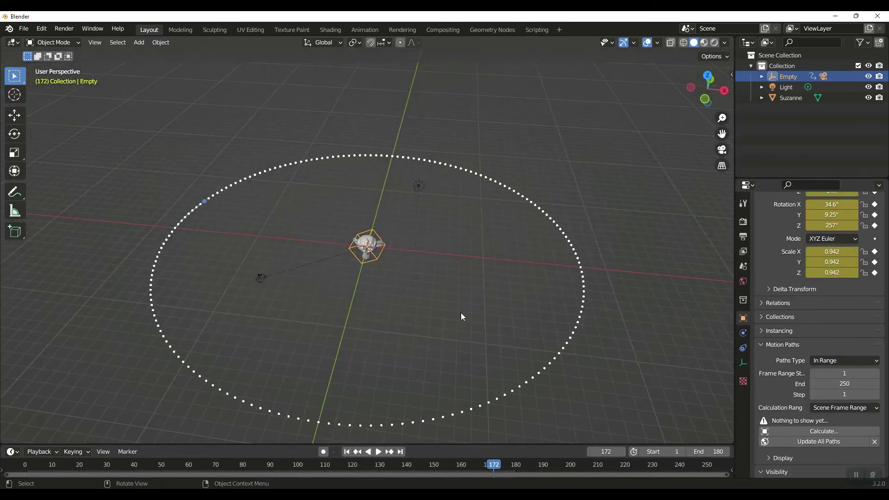
{"action": "key", "text": "KP_0"}
{"action": "key", "text": "space"}
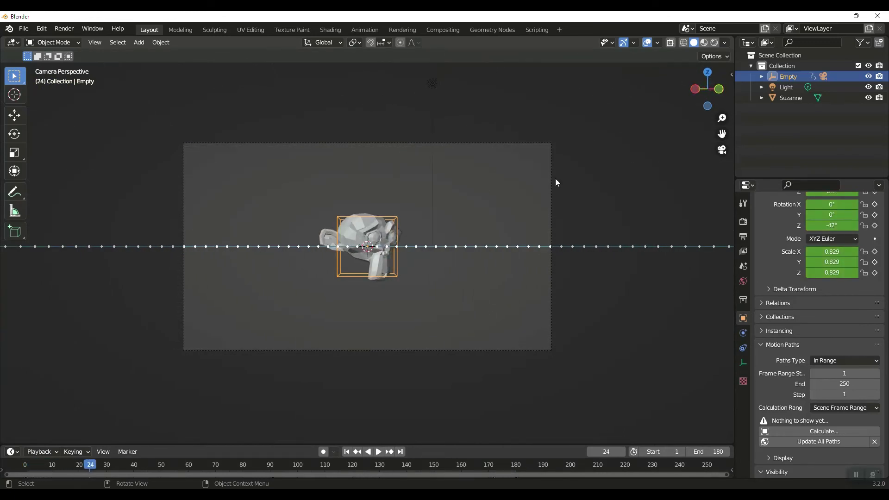
- Pick the camera from the overlapping objects and recalculate its motion path for frames 1–180
{"action": "left_click", "coordinate": [535, 143]}
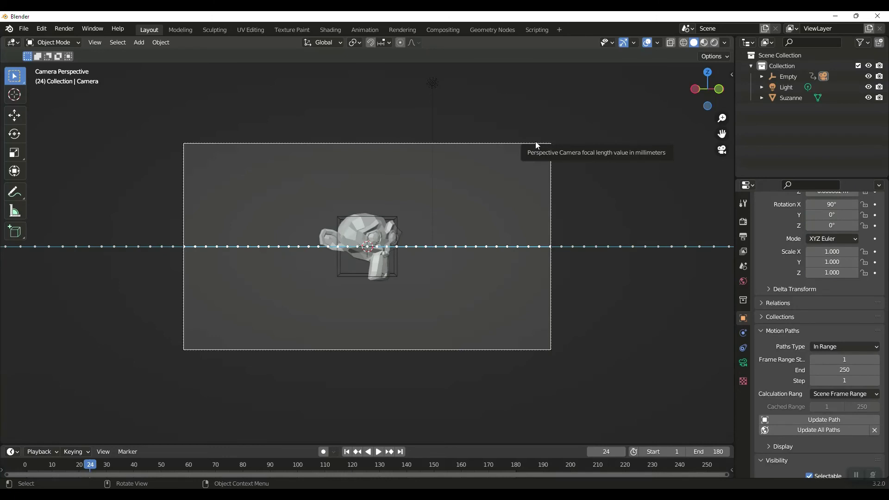
{"action": "left_click", "coordinate": [537, 146], "text": "alt"}
{"action": "left_click", "coordinate": [499, 136]}
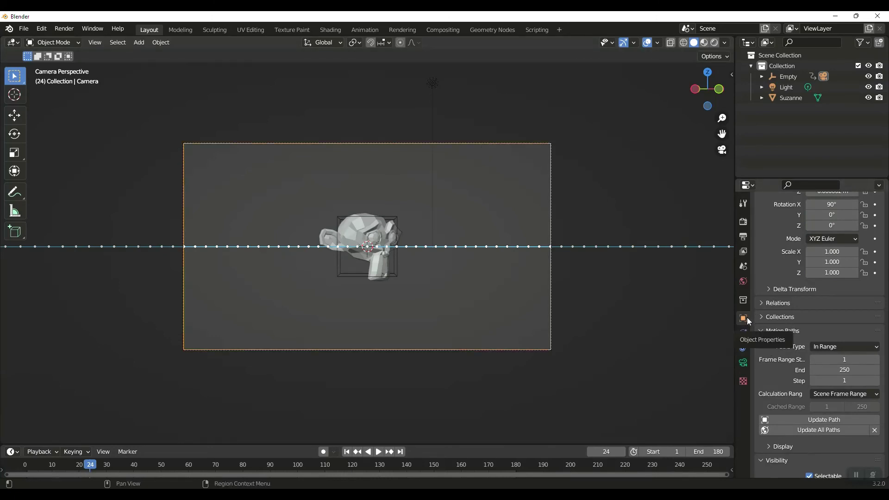
{"action": "key", "text": "q"}
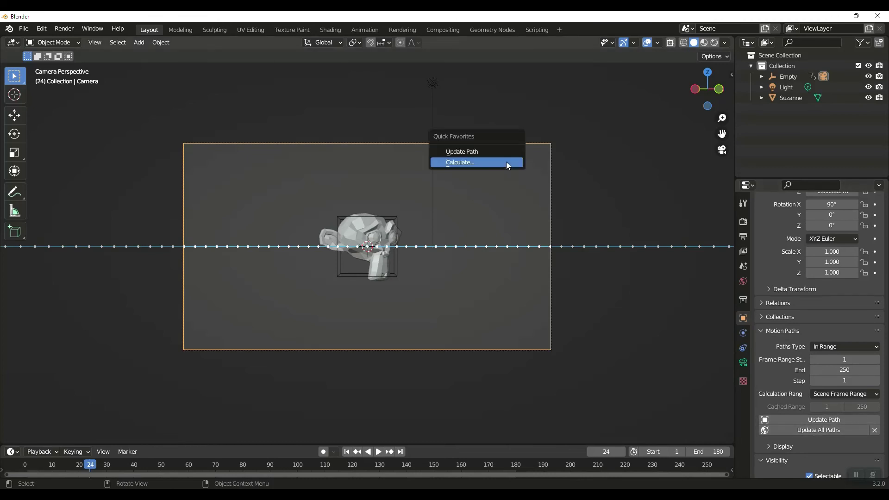
{"action": "left_click", "coordinate": [482, 153]}
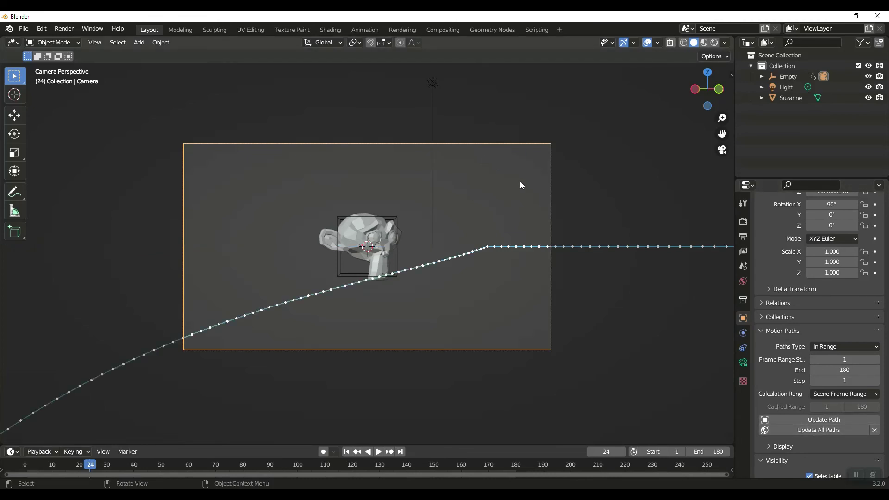
- Play the animation in camera view to watch the camera sweep along the tilted path
{"action": "key", "text": "space"}
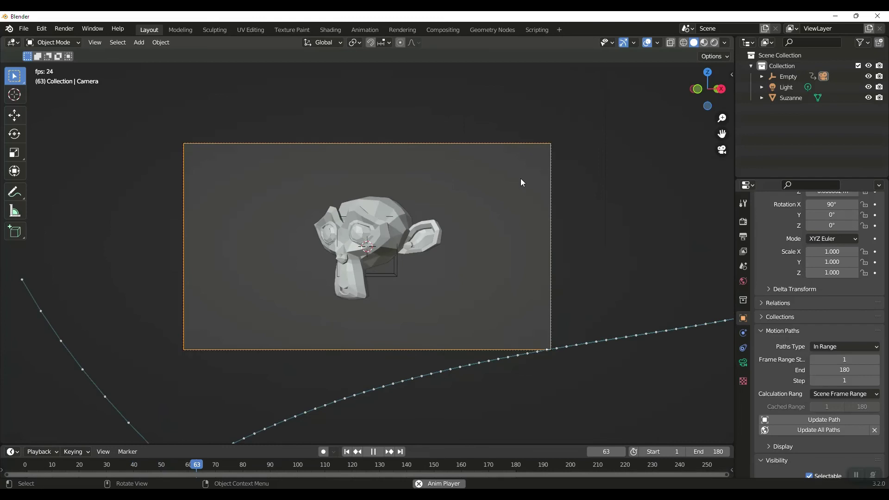